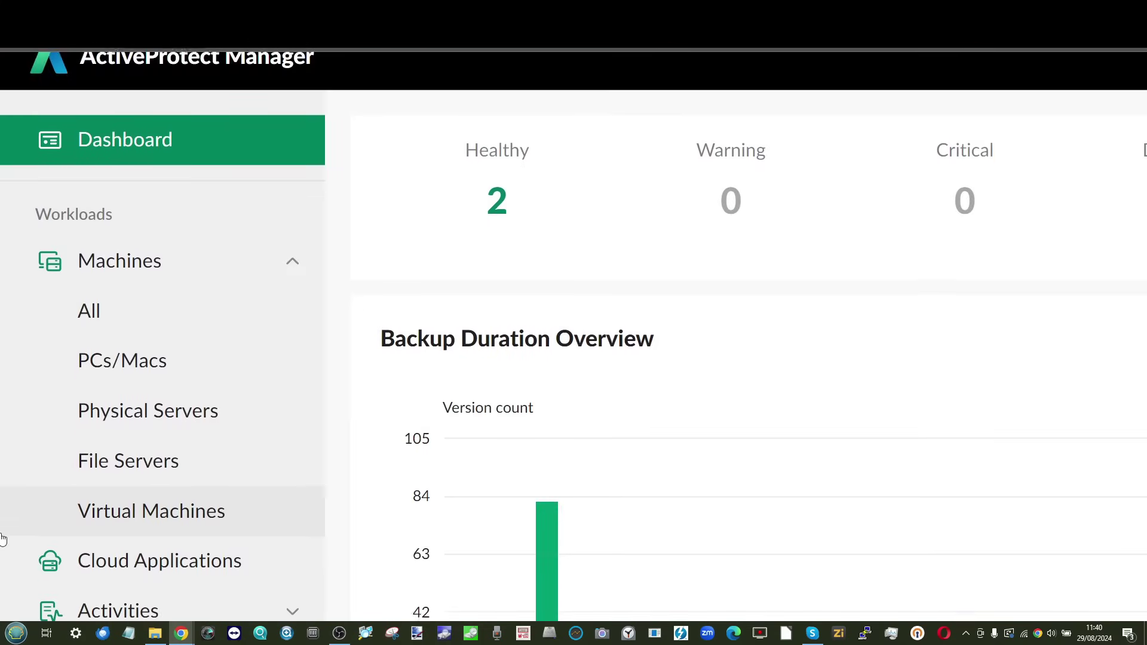
scroll(3, 540, down, 5)
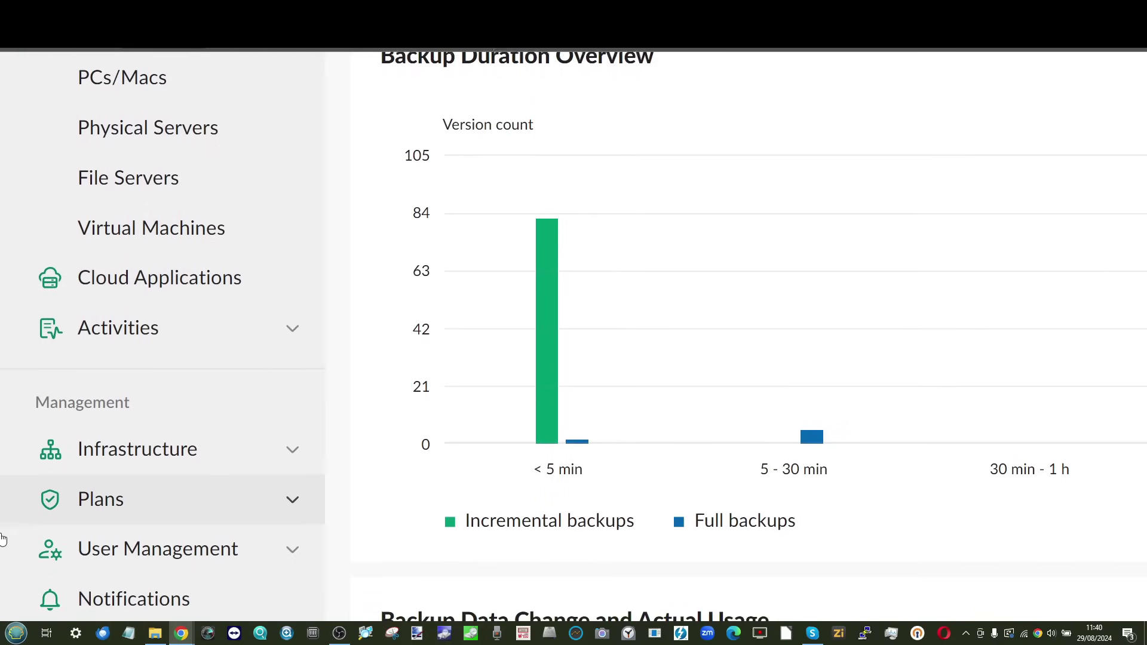
scroll(3, 539, down, 4)
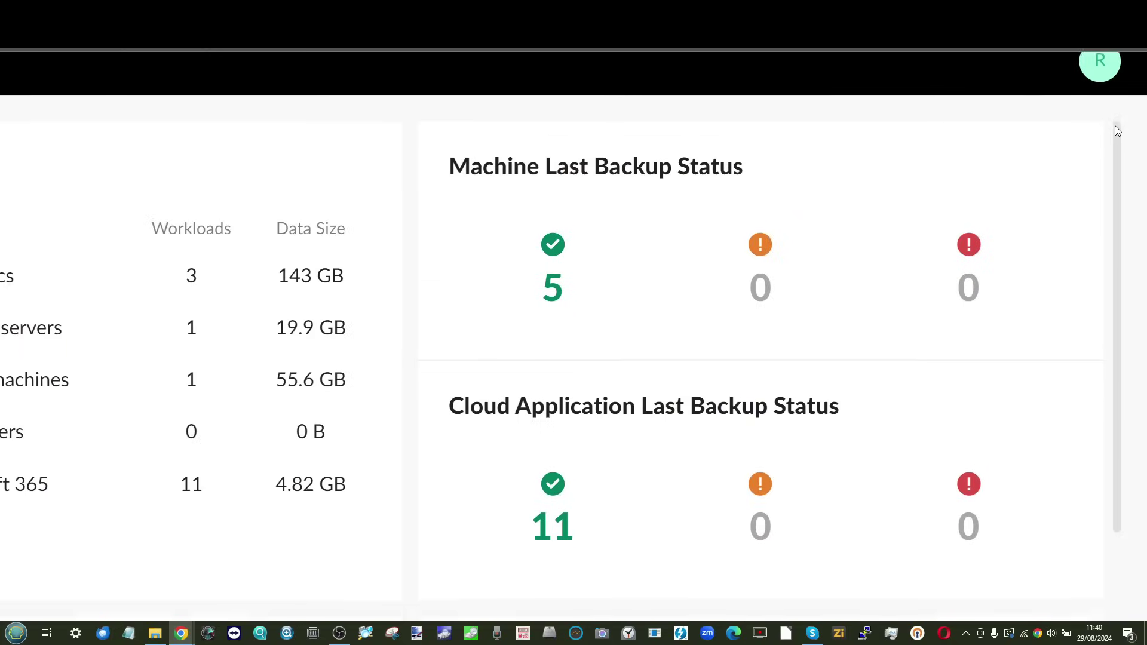
scroll(1115, 125, down, 10)
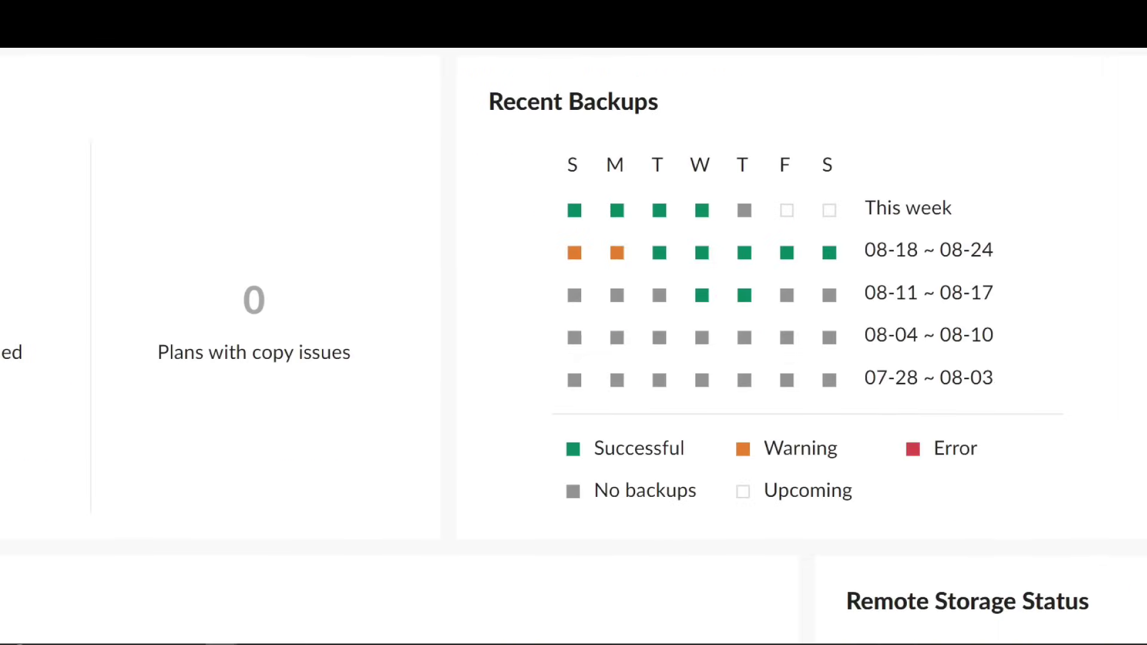
scroll(574, 156, up, 5)
scroll(574, 156, down, 1)
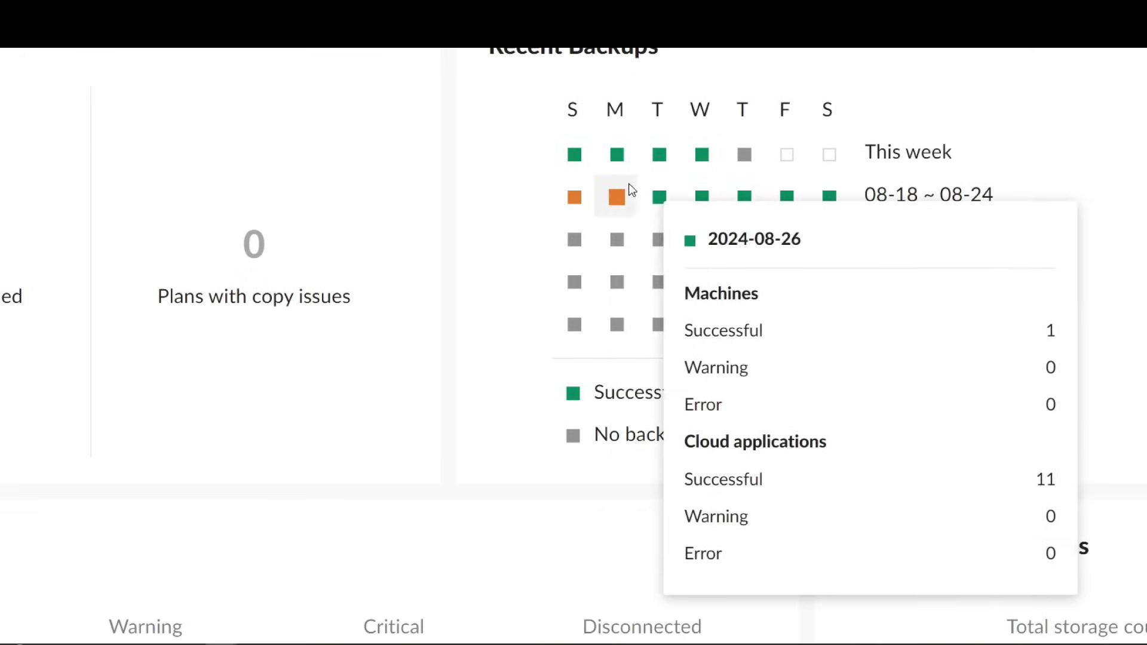
mouse_move(745, 153)
scroll(741, 132, down, 1)
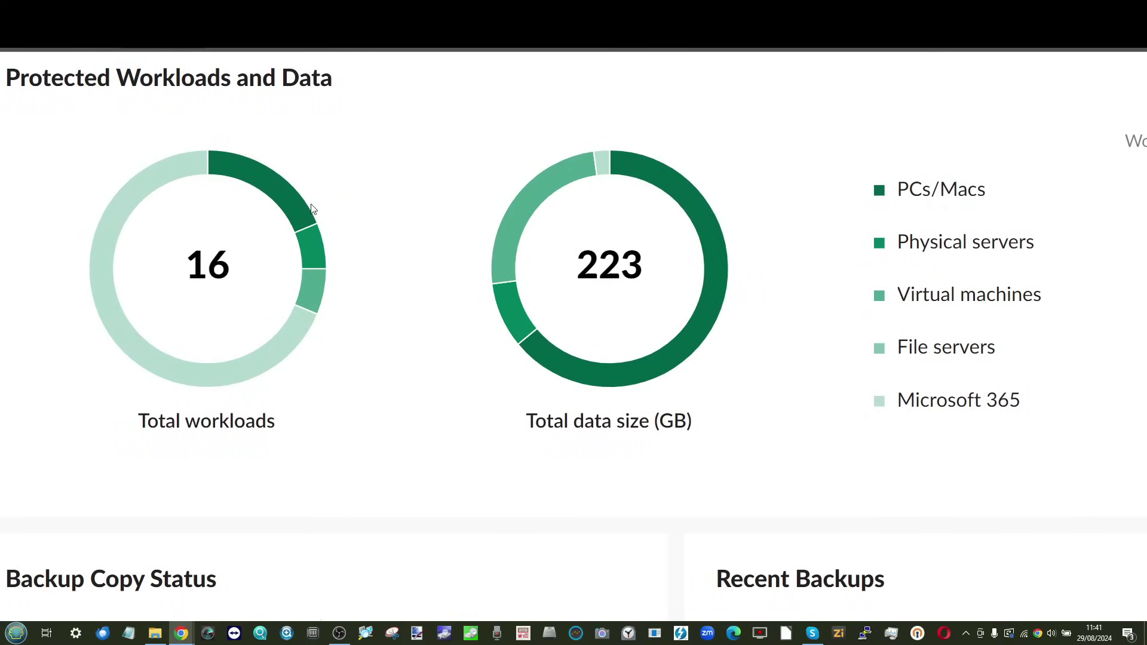
scroll(545, 267, down, 4)
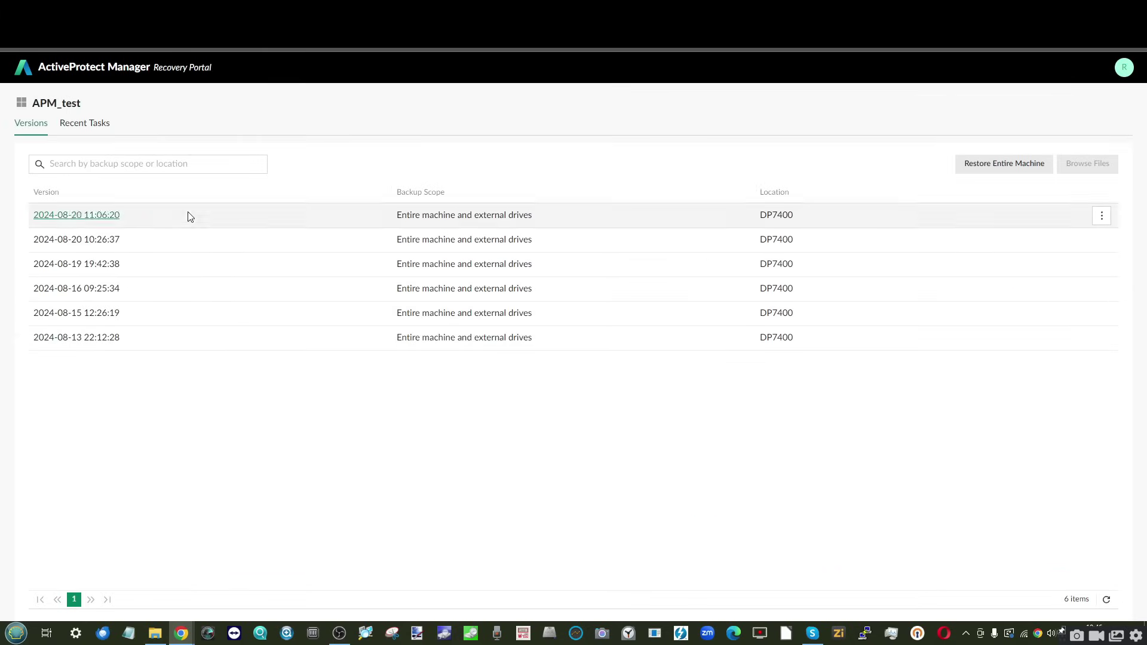
click(198, 240)
click(1088, 163)
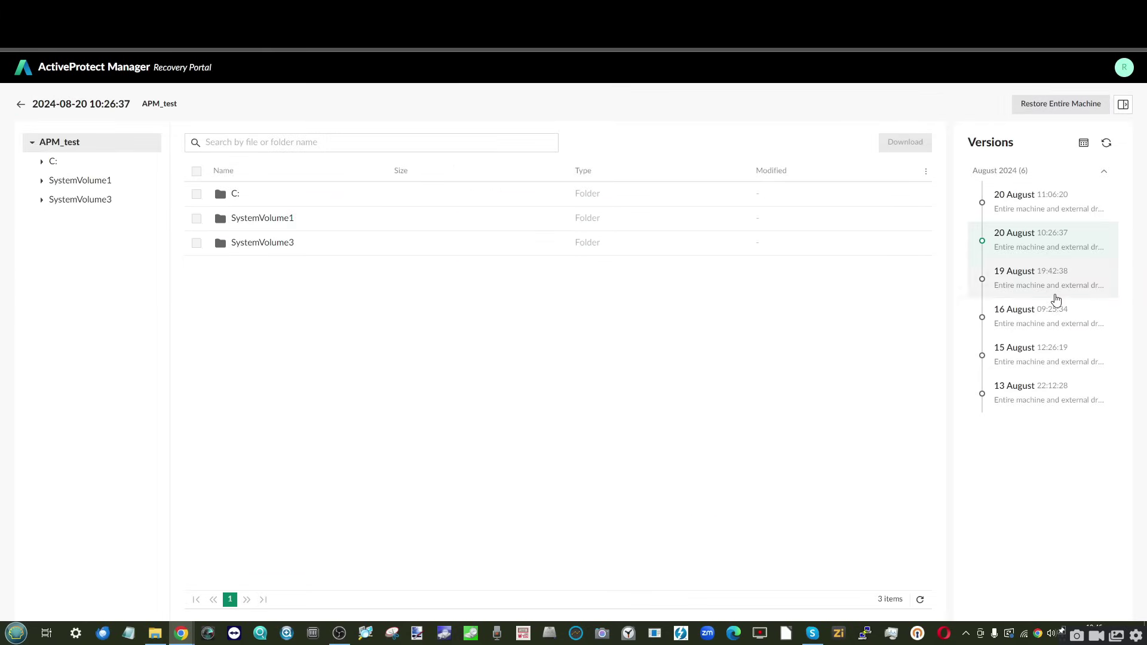
Switch to the 16 August, then 15 August version and open SystemVolume1
click(1020, 323)
click(1019, 353)
double_click(269, 219)
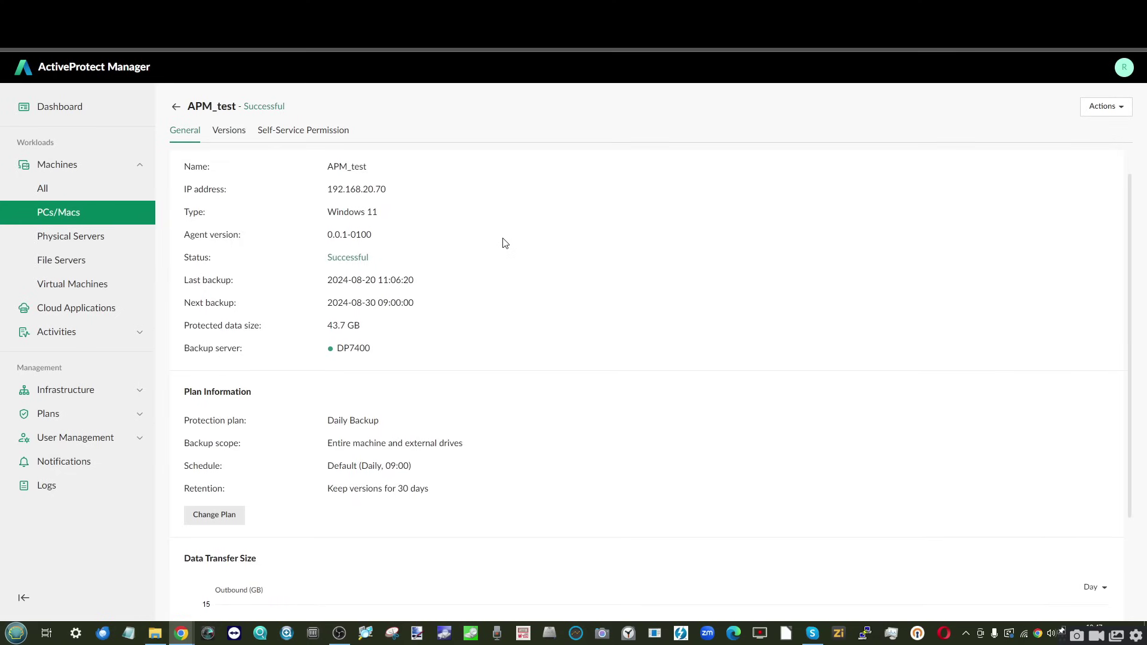
scroll(505, 243, down, 3)
scroll(273, 358, up, 3)
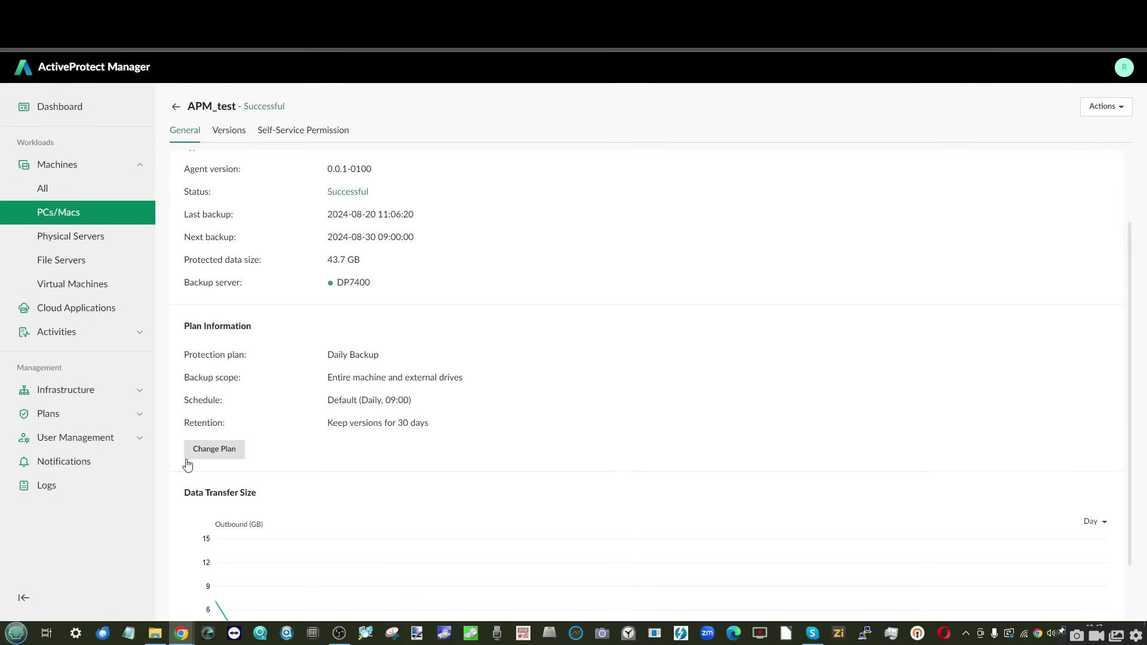
Start Change Plan for APM_test, cancel it, then view APM_test's backup versions
click(214, 507)
scroll(439, 419, down, 1)
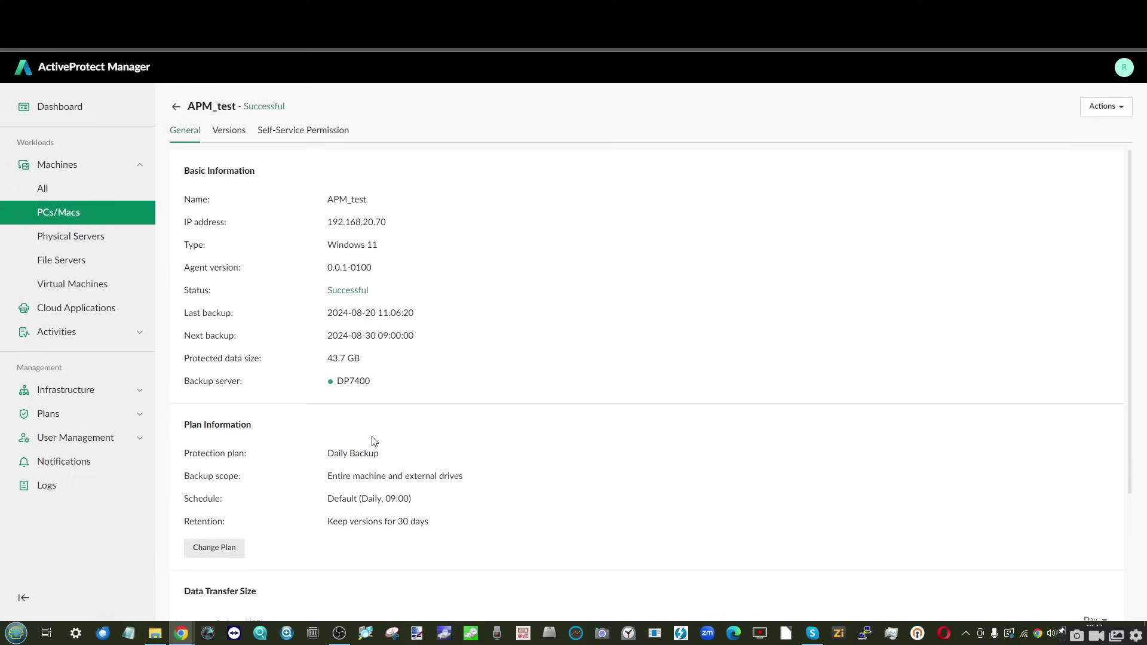
click(229, 130)
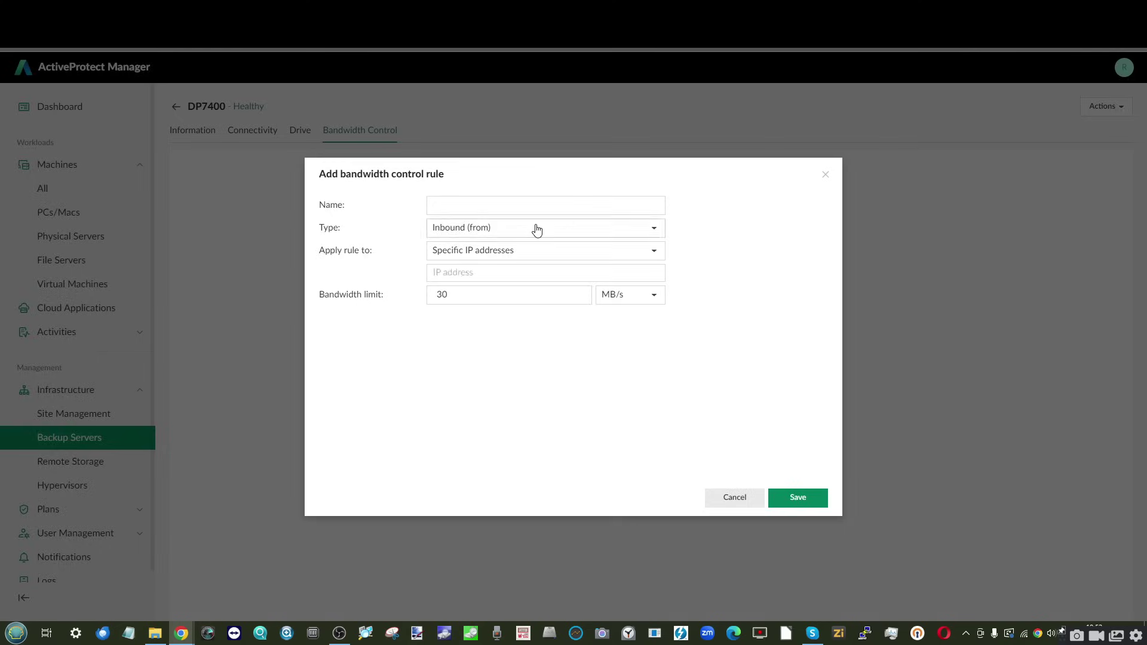
click(652, 231)
click(745, 237)
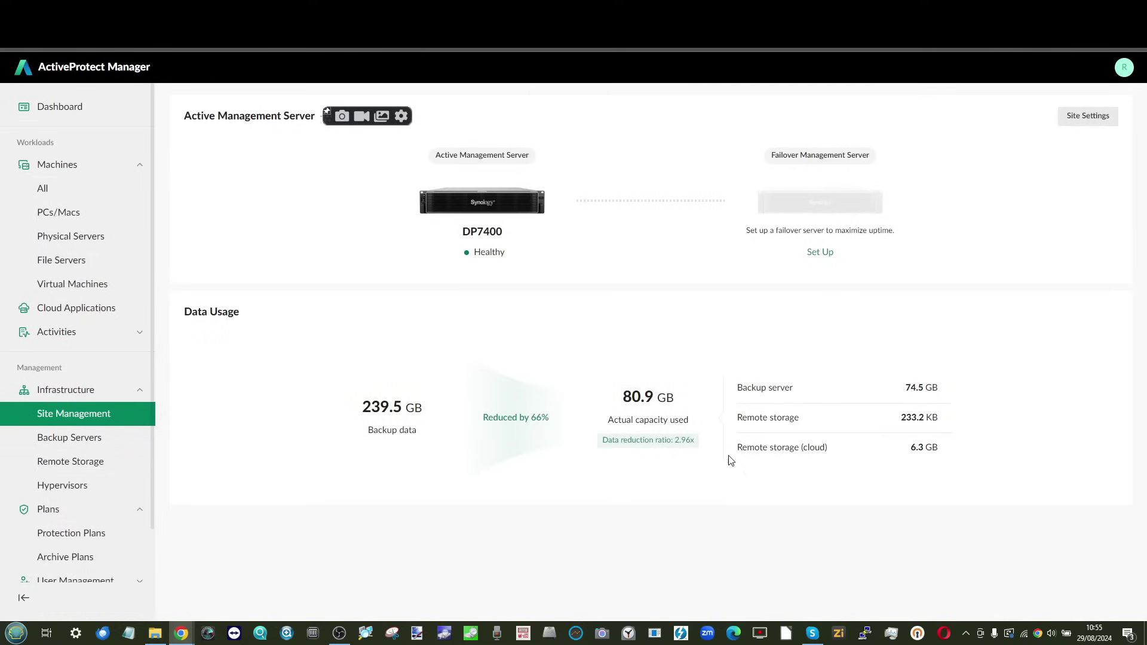
Review the Daily Backup plan's backup settings, leaving the retention rule unchanged
click(820, 251)
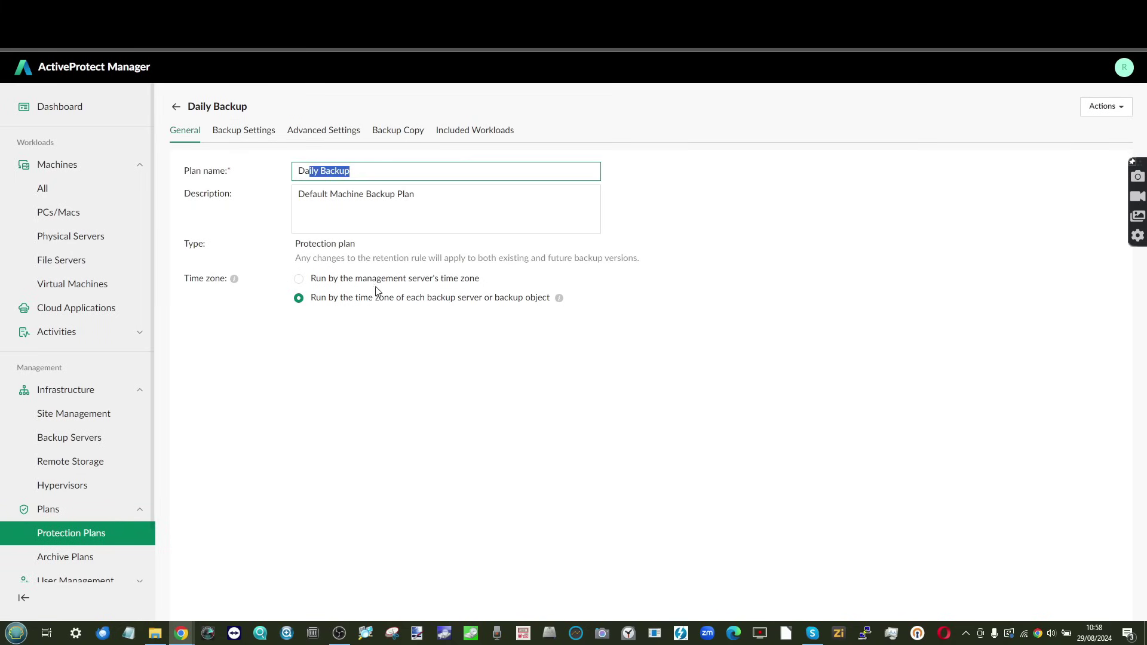
click(244, 129)
click(366, 198)
click(366, 197)
scroll(689, 317, down, 2)
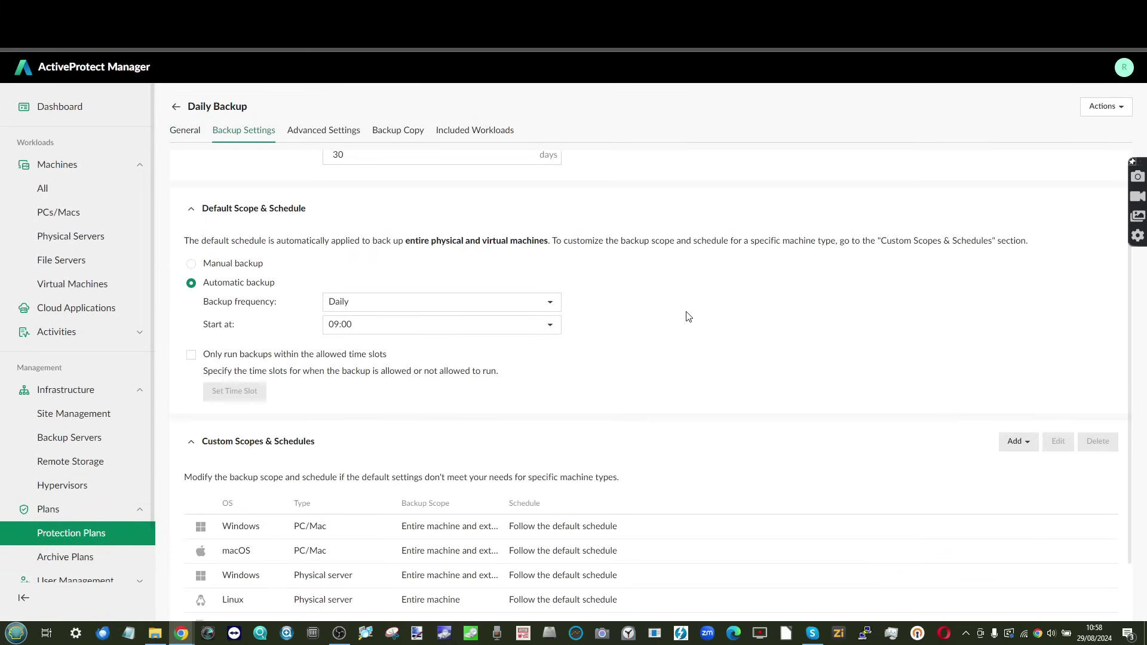
scroll(689, 317, down, 1)
Try a custom PC/Mac scope and schedule, check the scope options, then abandon it
click(1016, 369)
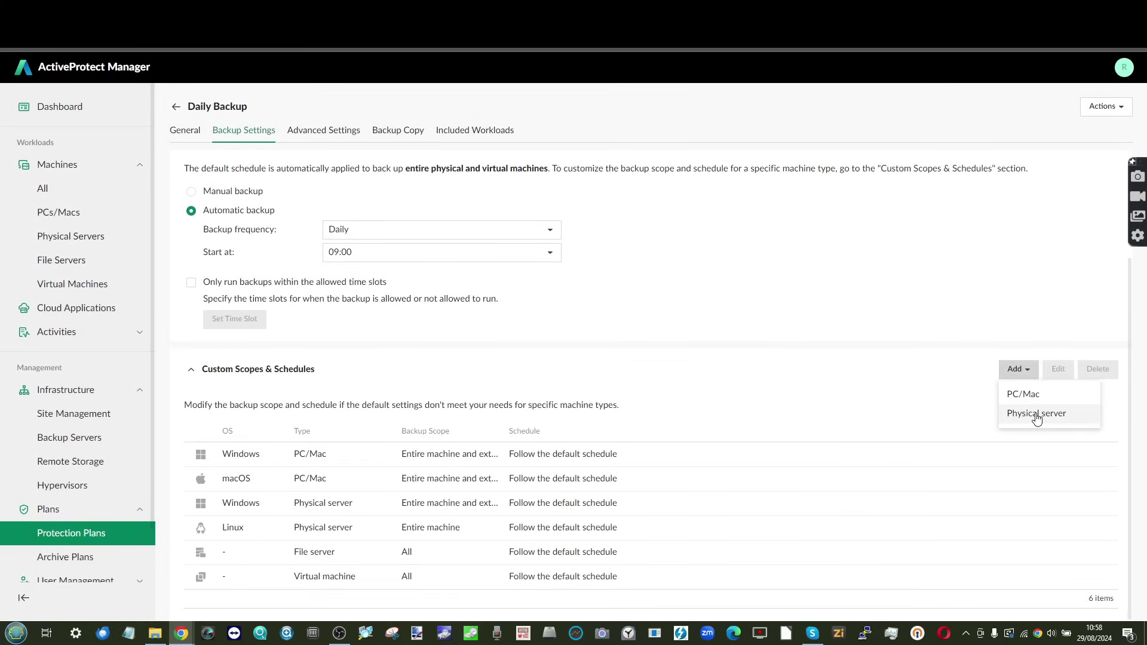
click(1023, 394)
click(491, 228)
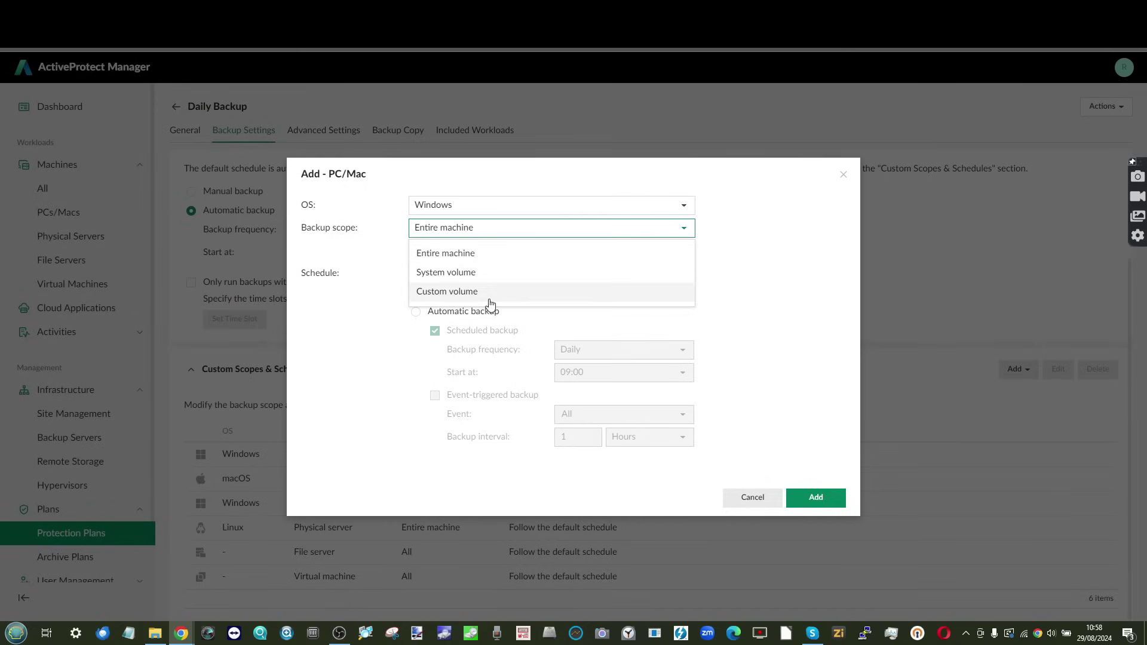
click(844, 176)
Enable backup copy for the plan with Remote storage as the destination
click(323, 130)
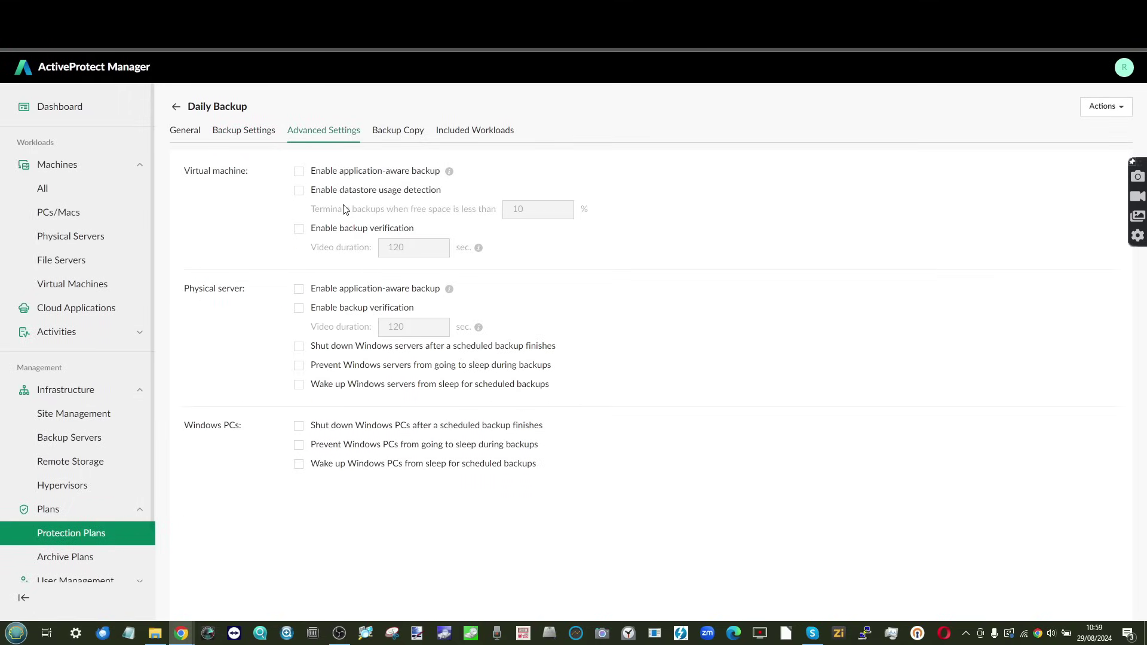
click(398, 130)
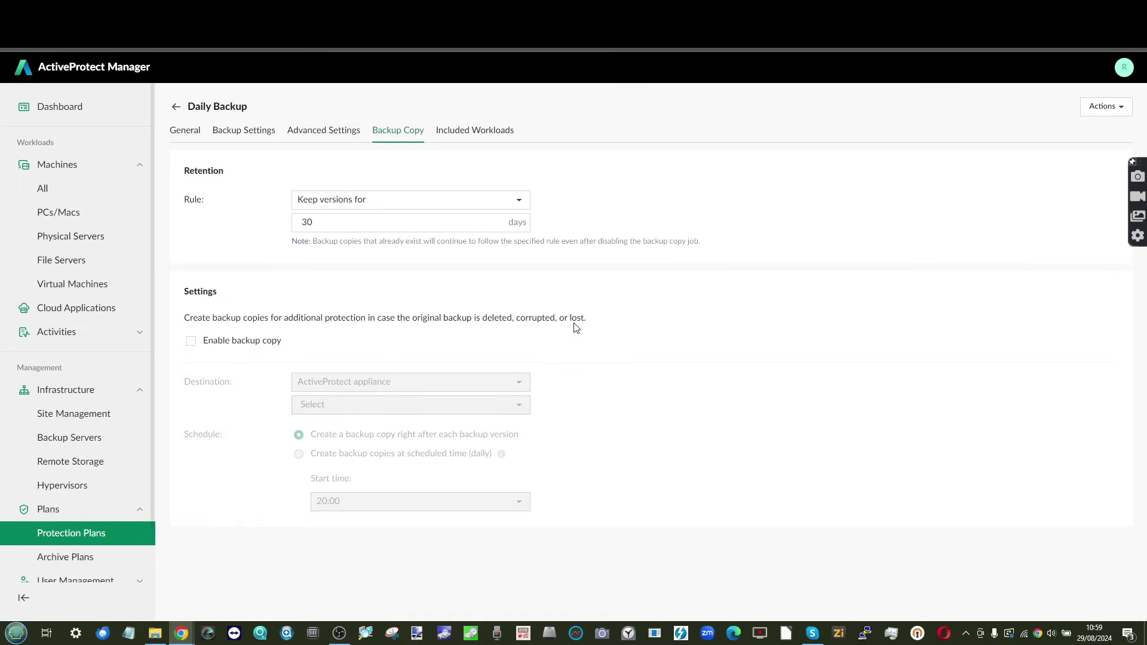
click(229, 345)
click(402, 389)
click(406, 424)
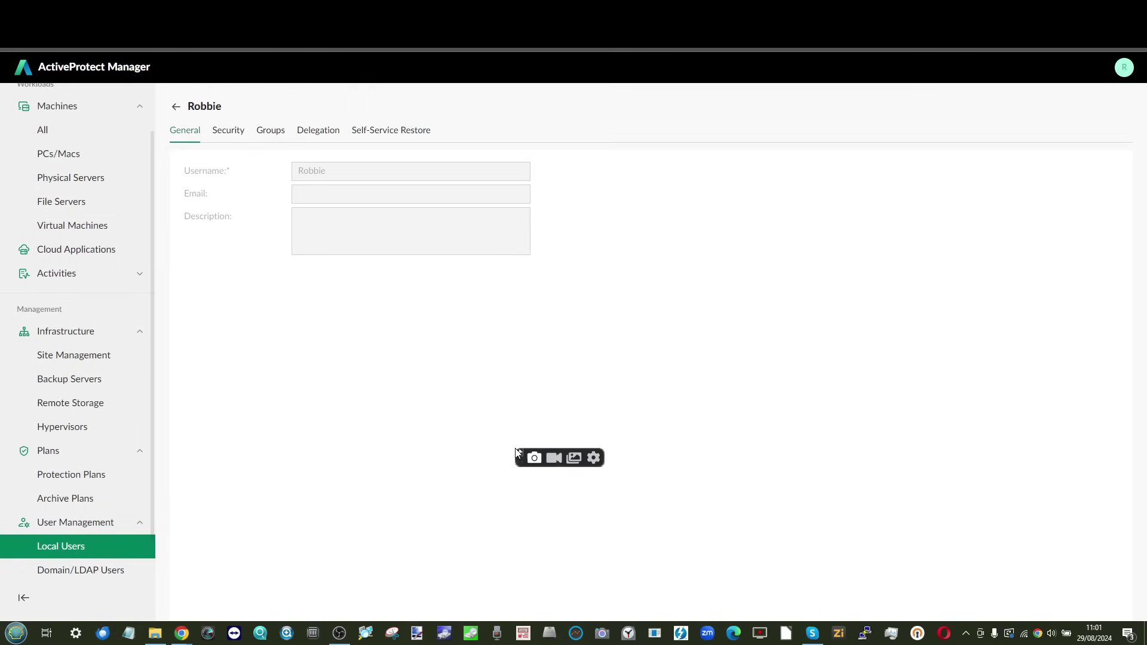
Review the local user's Security, Groups, Permissions and self-service restore settings
click(228, 130)
click(270, 130)
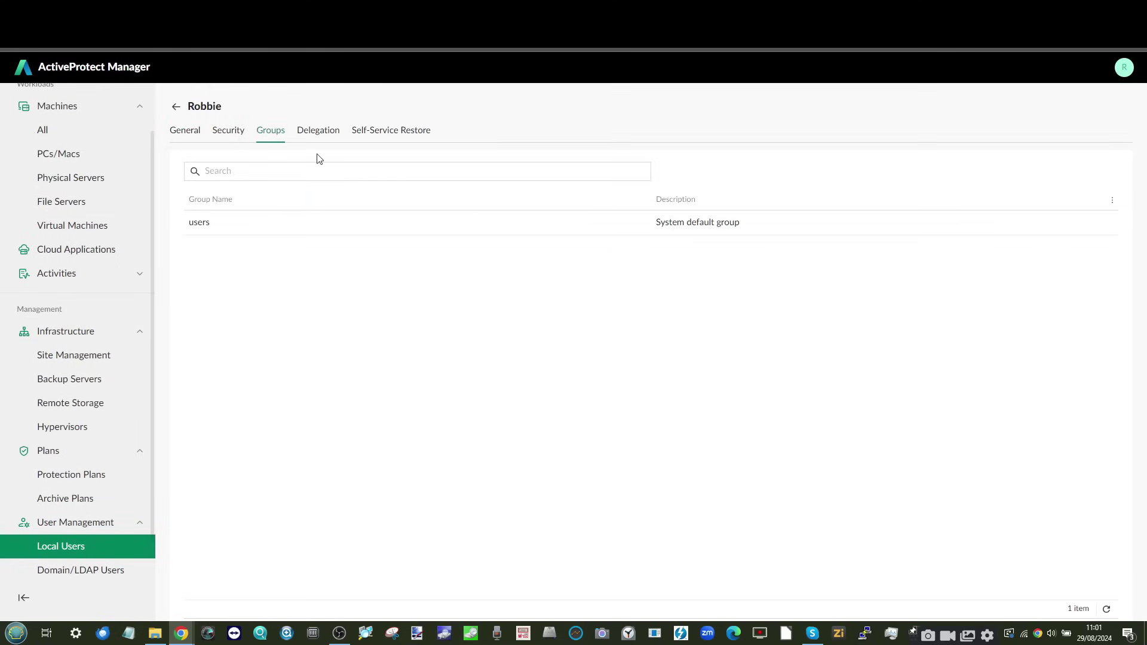
click(319, 133)
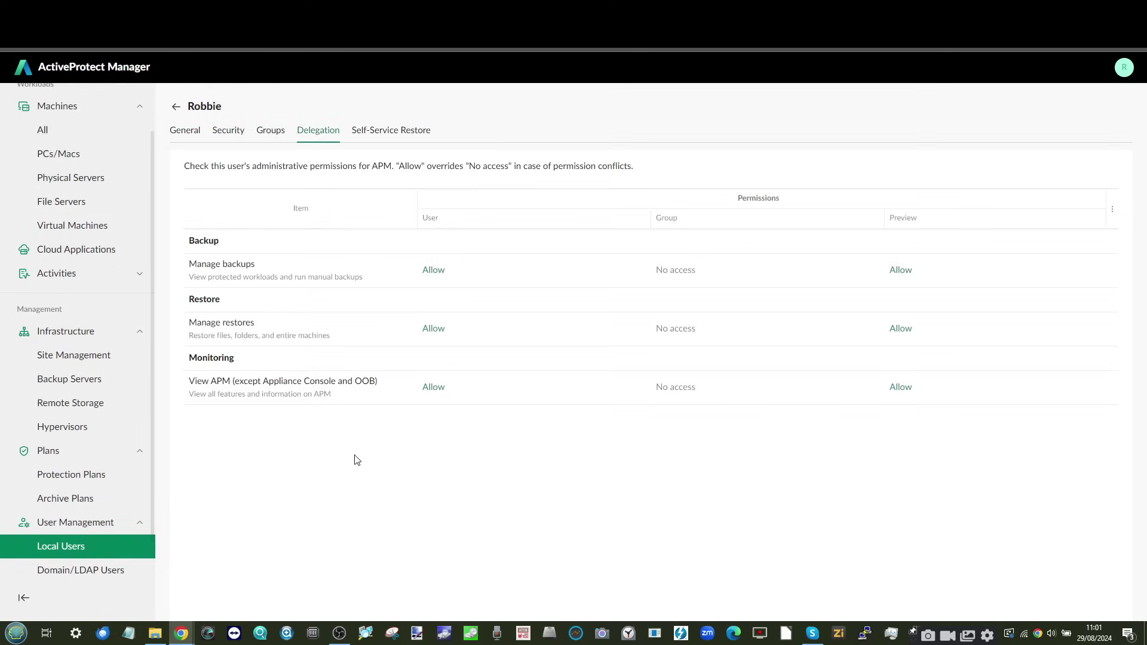
click(394, 131)
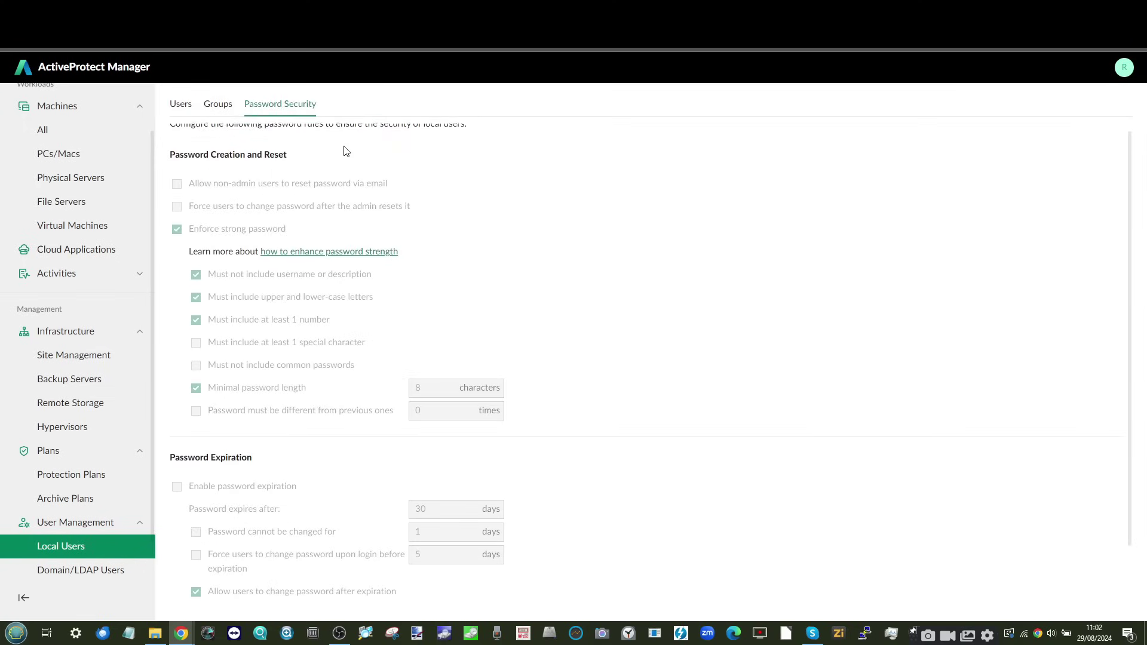
scroll(345, 146, down, 3)
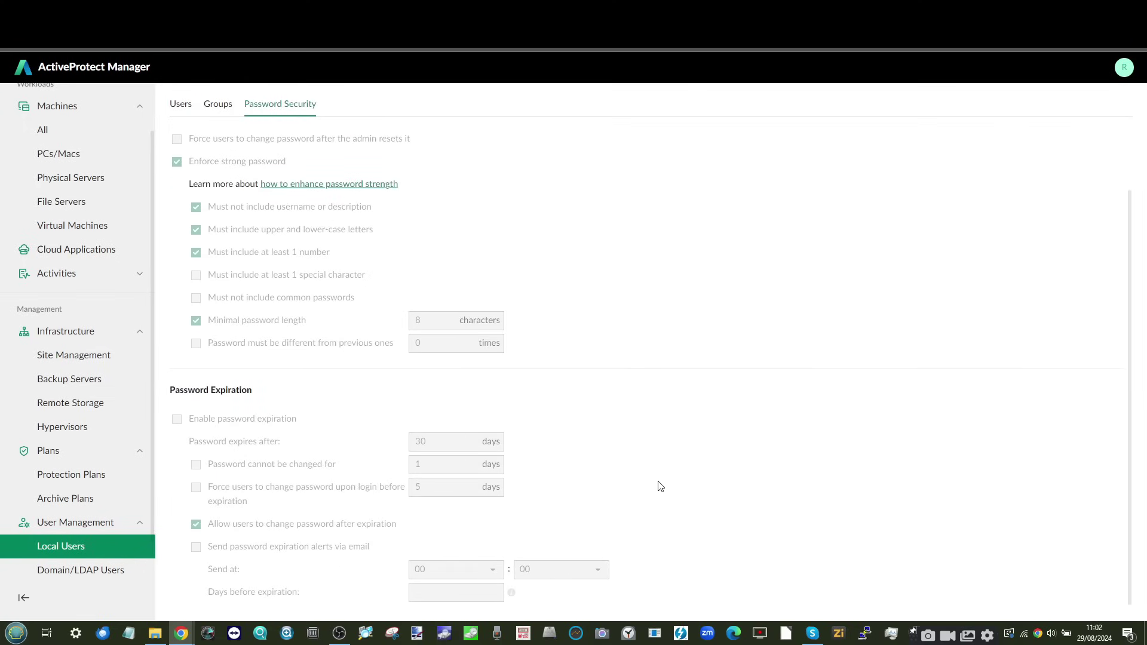
scroll(660, 486, up, 1)
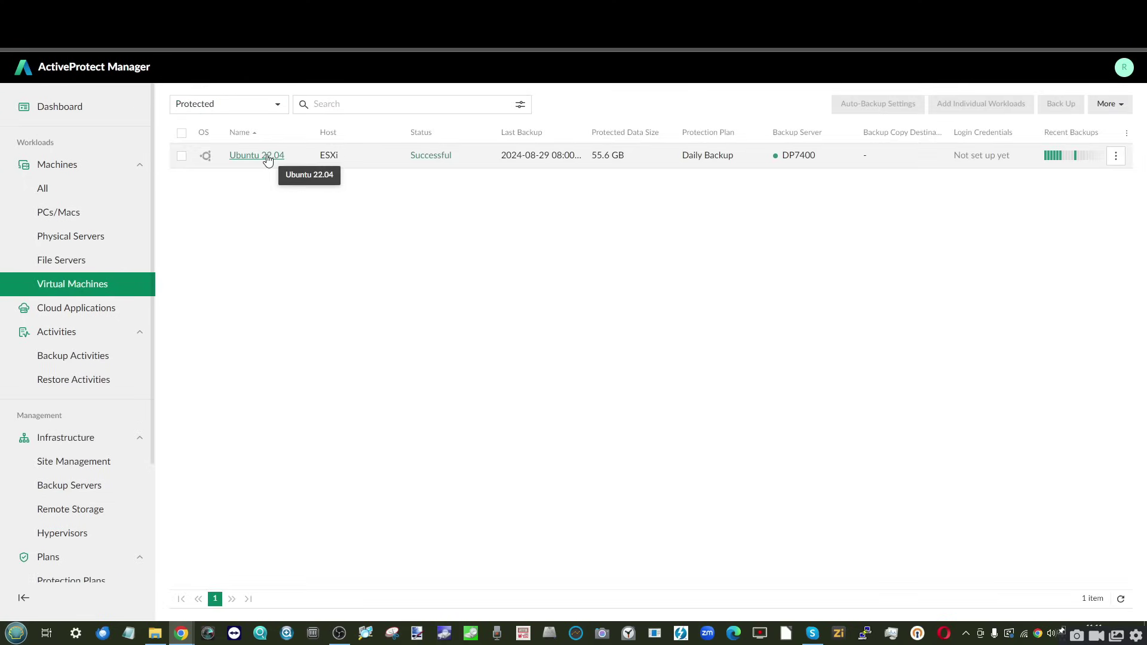
Inspect the Ubuntu 22.04 VM's details, backup versions and self-restore permissions
click(242, 156)
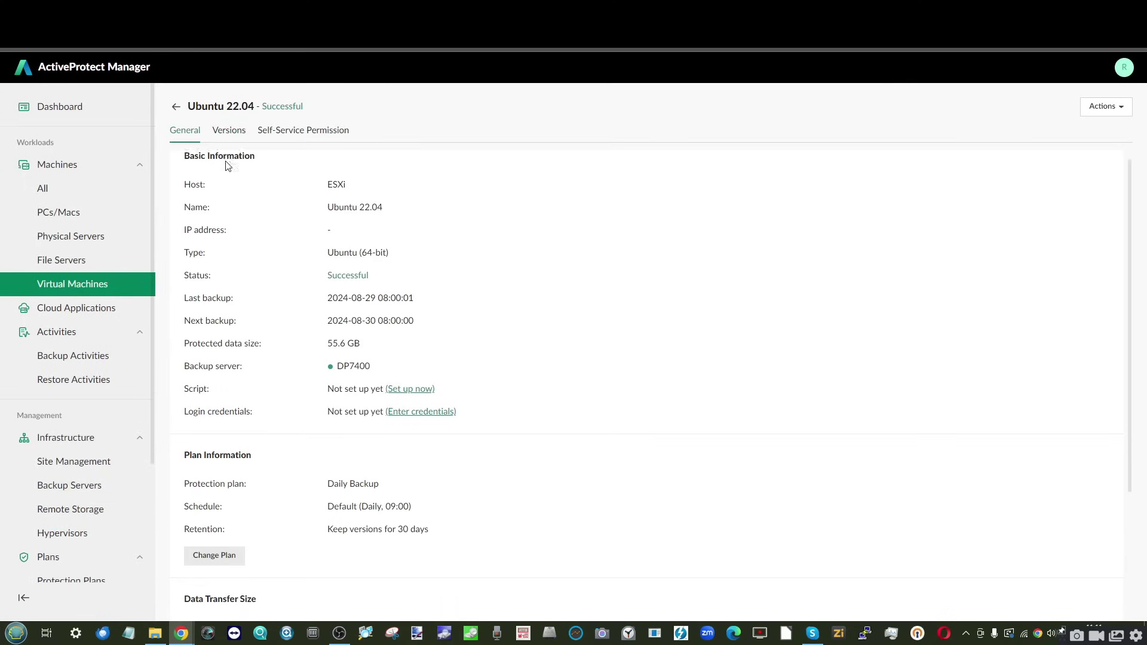
scroll(227, 162, down, 3)
scroll(228, 166, up, 3)
click(229, 131)
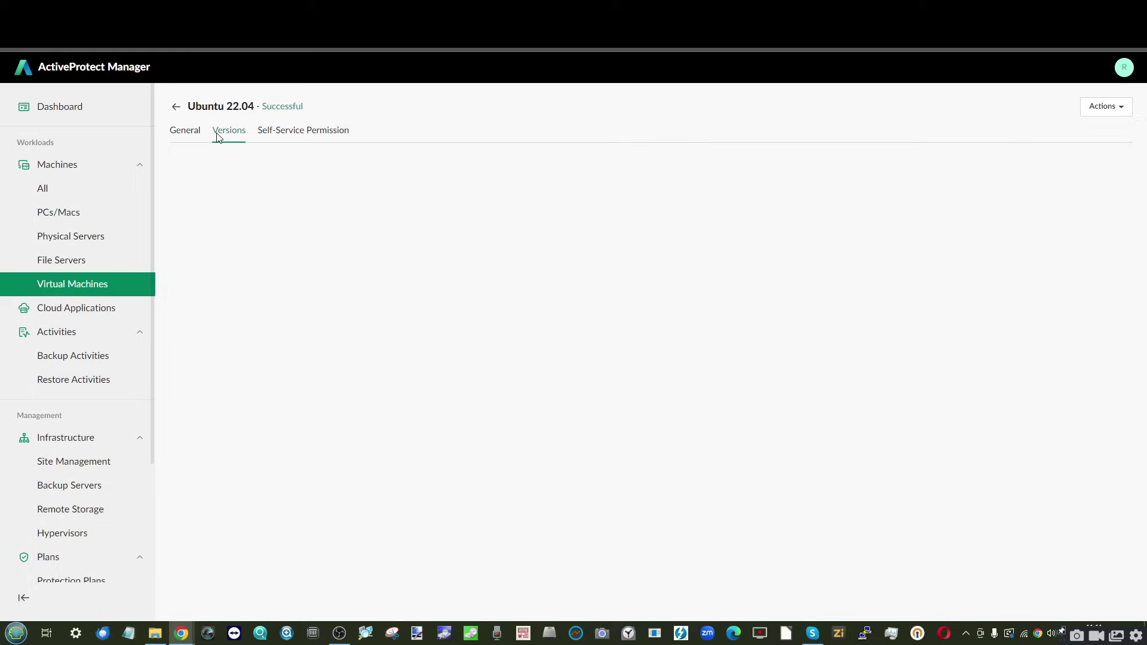
click(357, 125)
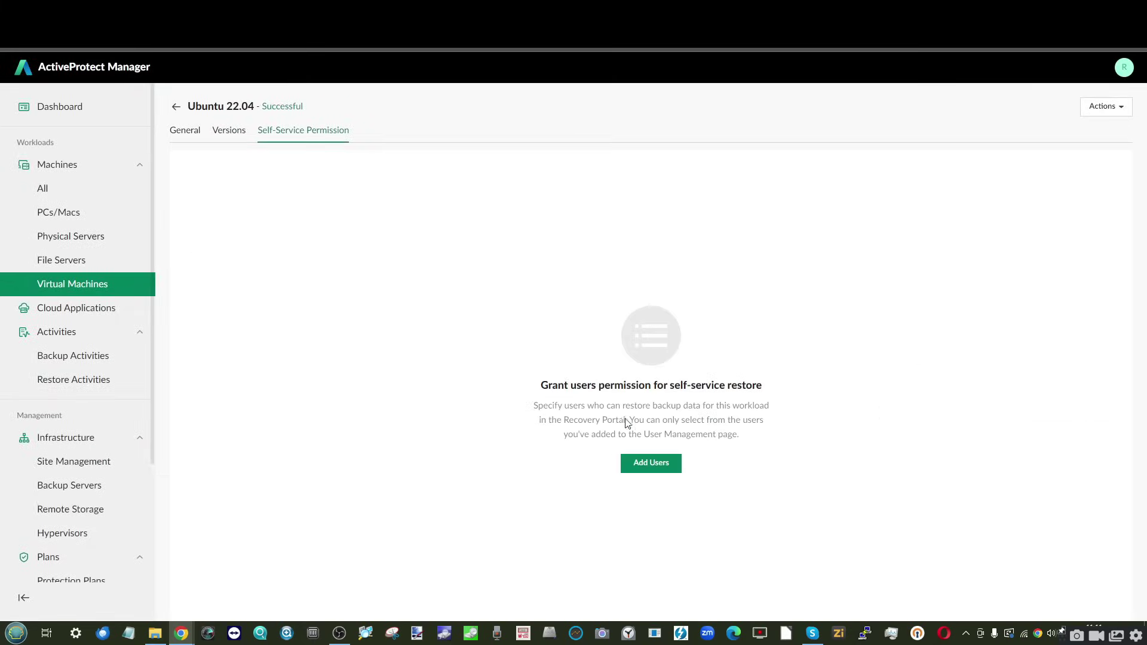
click(170, 125)
Begin creating a new backup script profile for the Ubuntu 22.04 machine
click(399, 404)
click(704, 371)
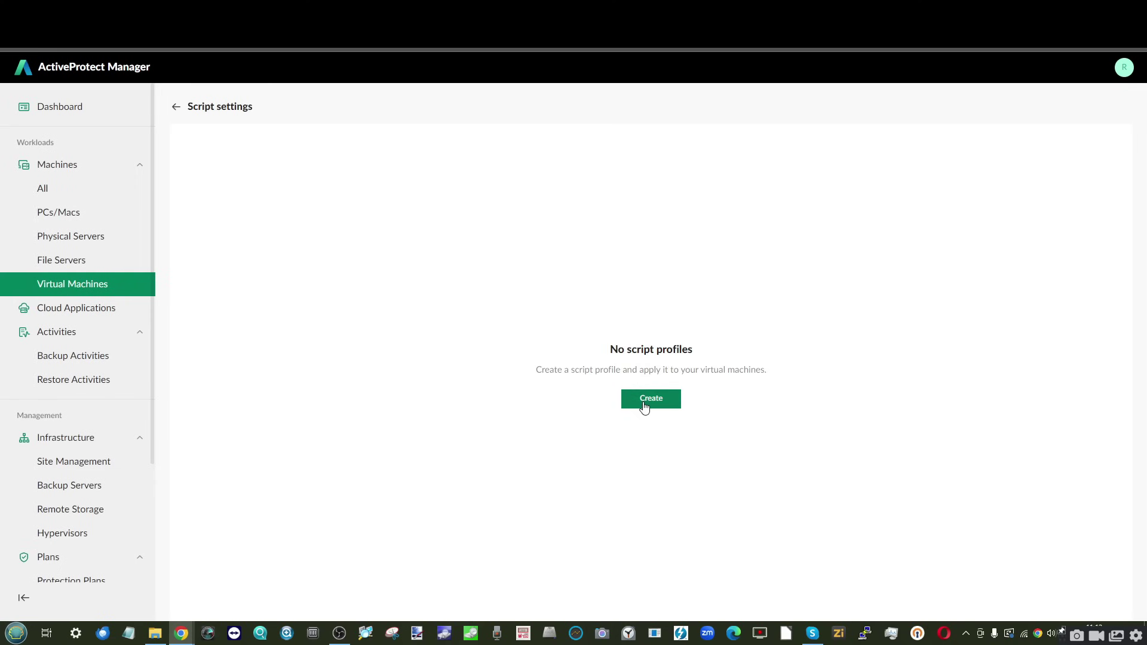
click(649, 400)
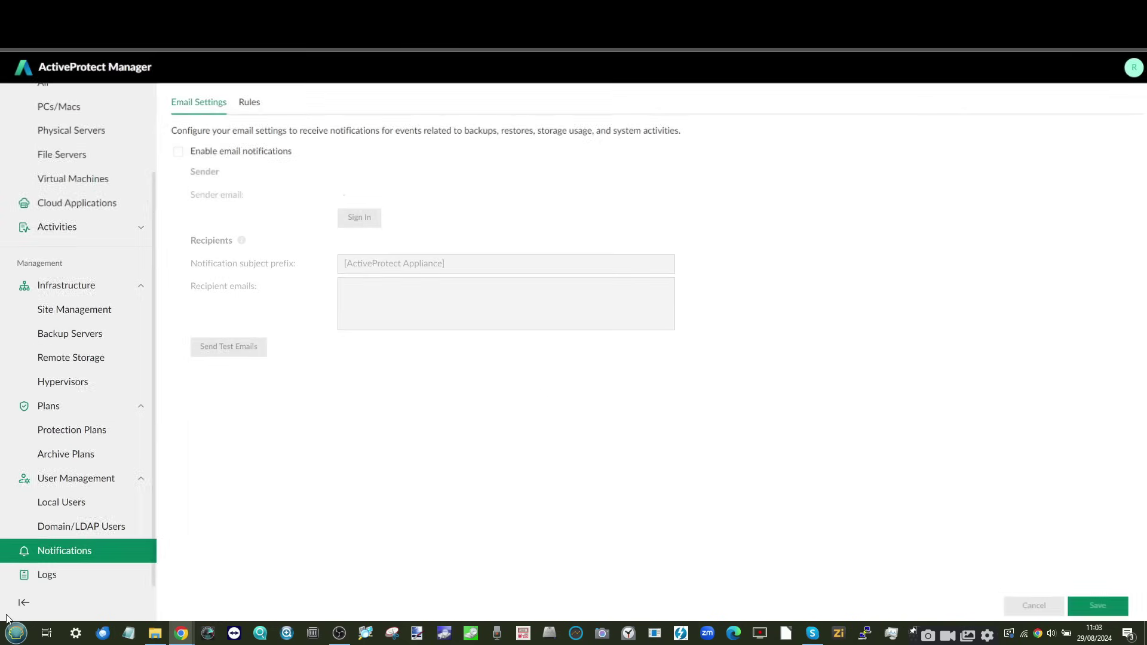
Review the notification rules, expanding the Infrastructure and Protection groups
click(248, 102)
click(607, 179)
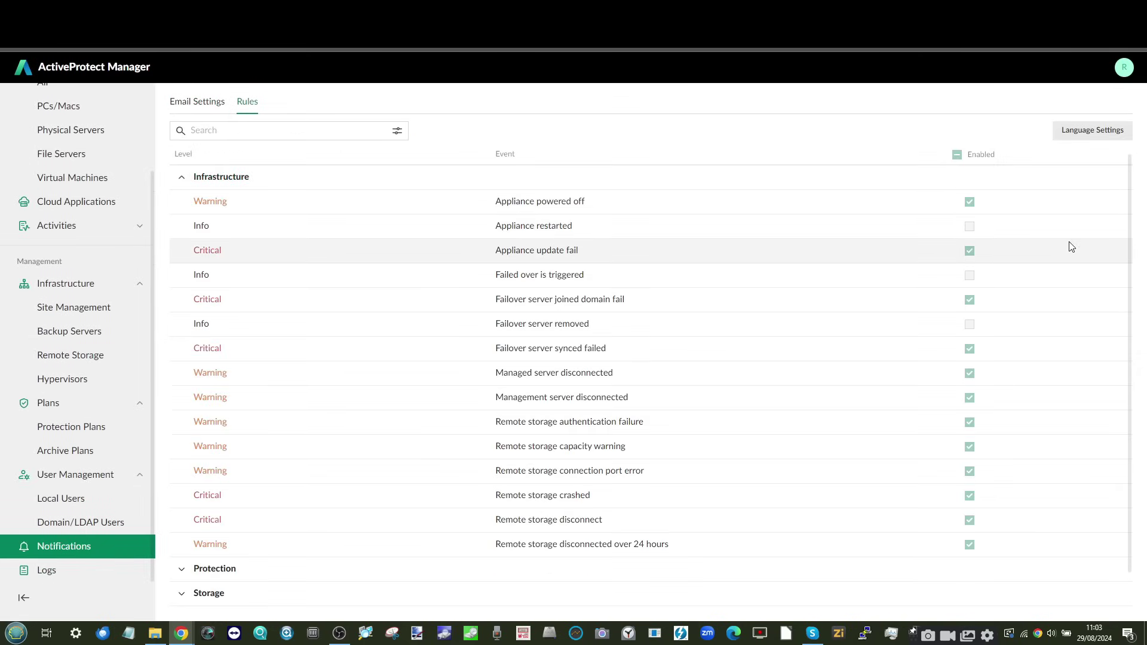
scroll(638, 530, down, 1)
click(638, 530)
scroll(1110, 491, down, 3)
scroll(1110, 491, down, 12)
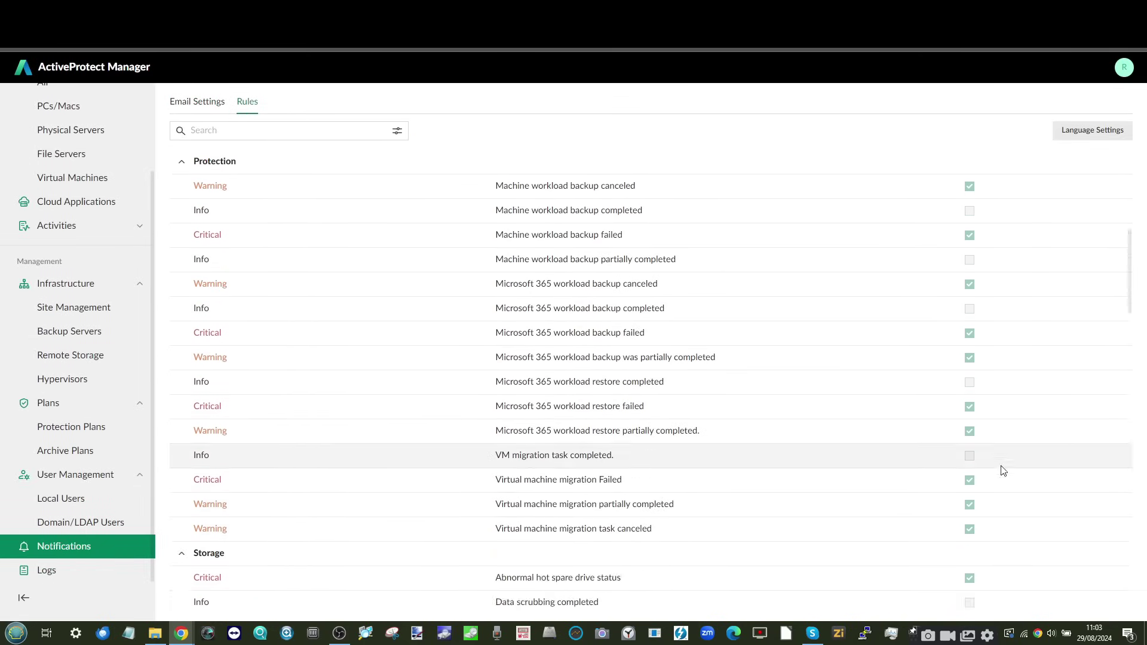
scroll(1003, 543, down, 10)
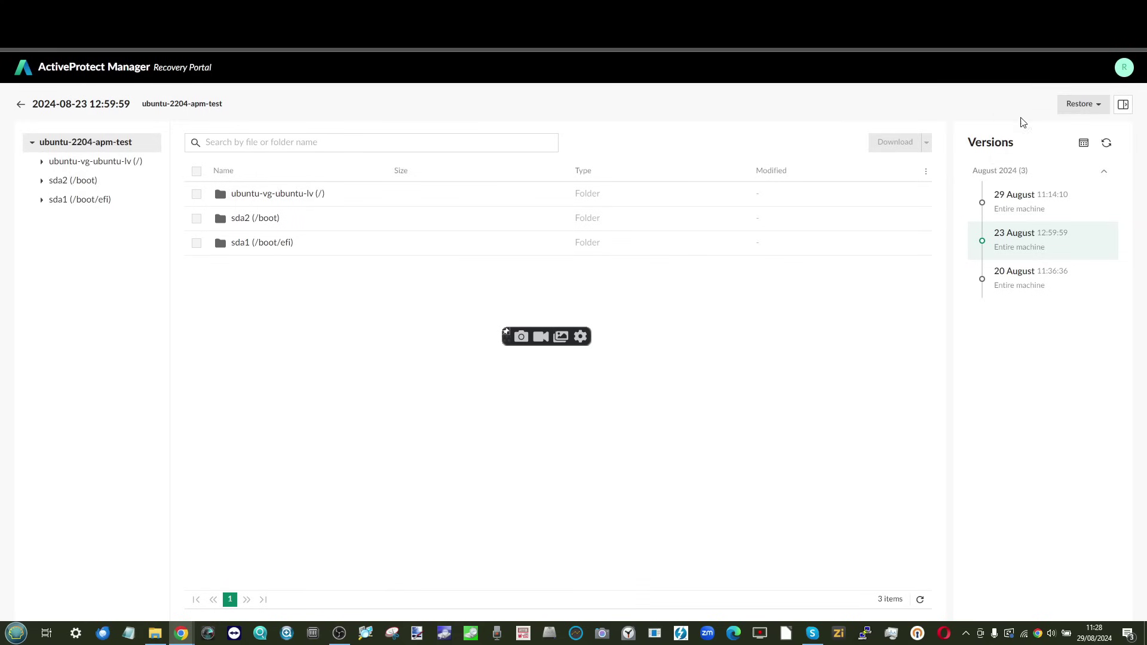
Restore the 23 August version to a virtual machine and advance to the platform step
click(1070, 102)
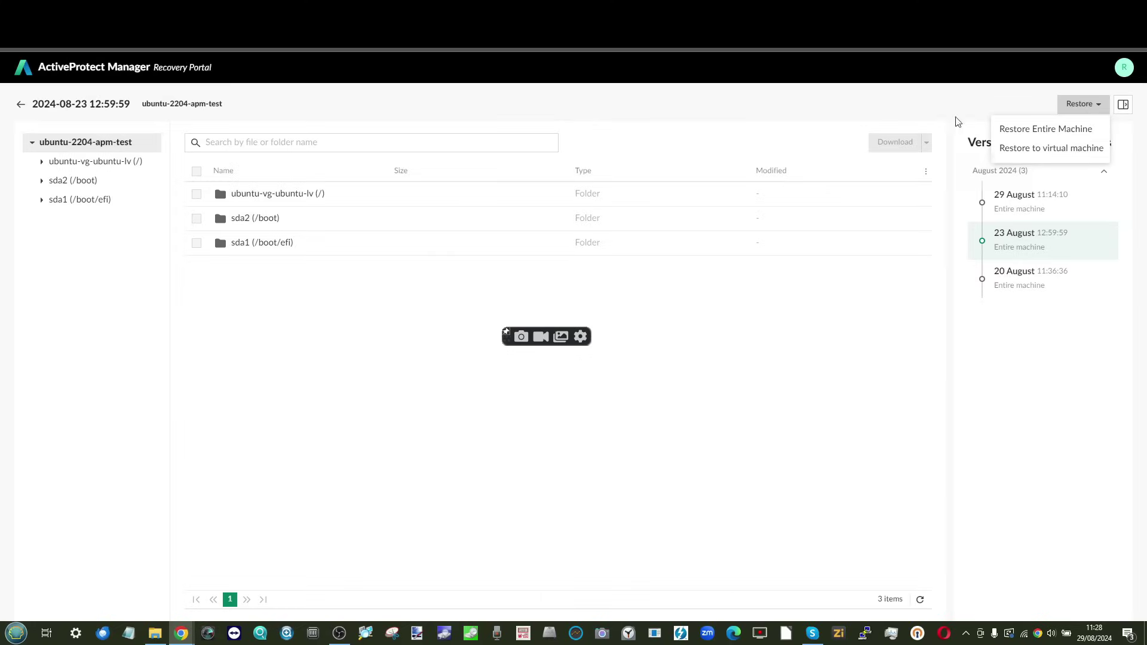
click(835, 199)
key(Return)
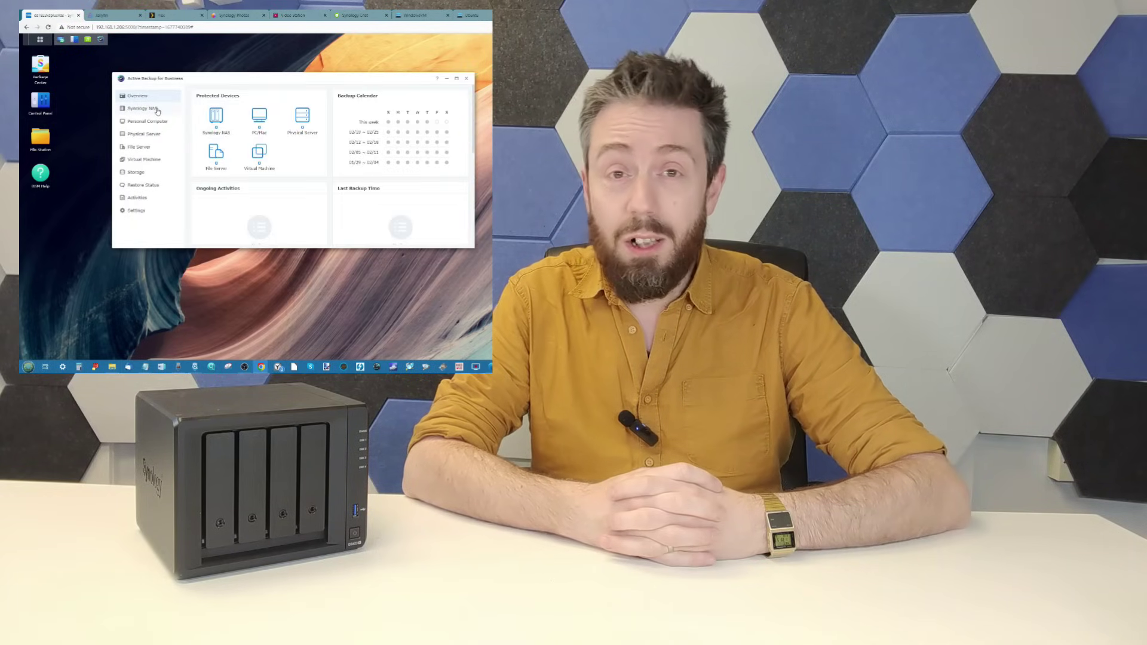
click(157, 110)
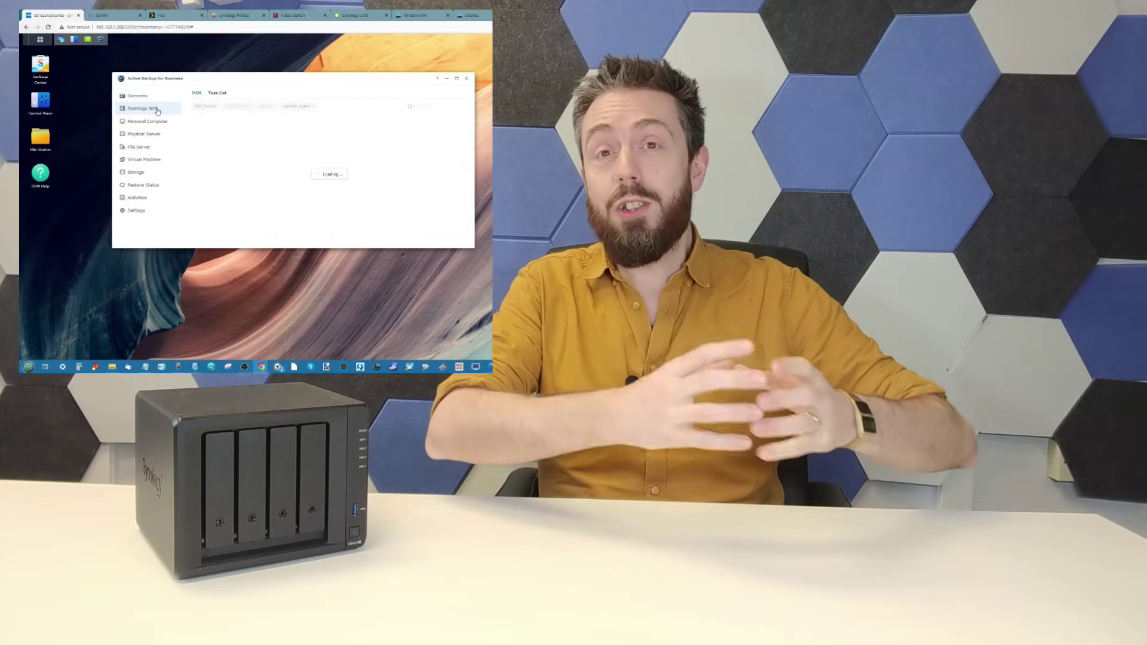